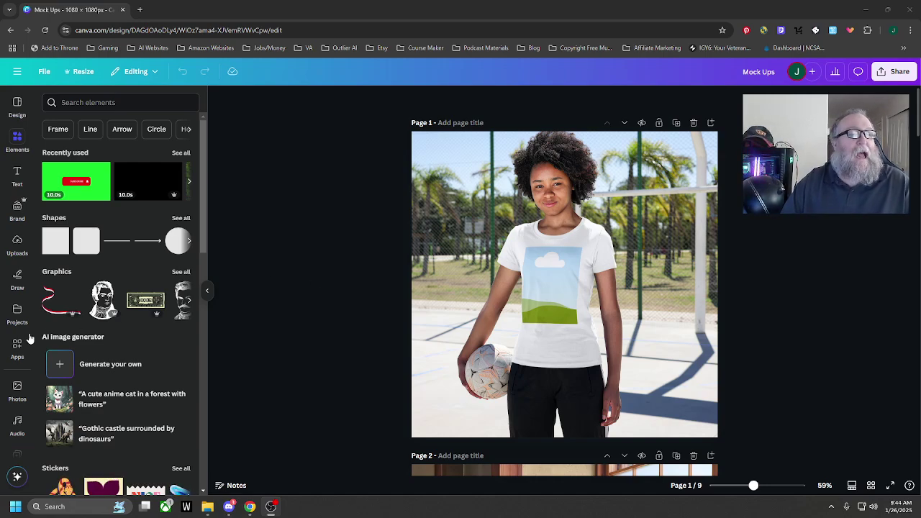
Search the available apps for "Mockups" and open the Mockups app.
scroll(12, 346, down, 1)
scroll(13, 346, down, 3)
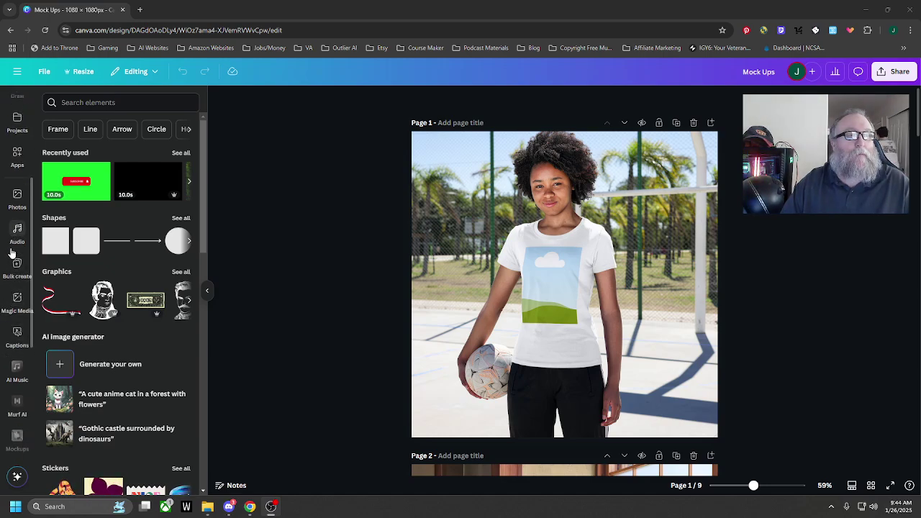
scroll(13, 266, up, 2)
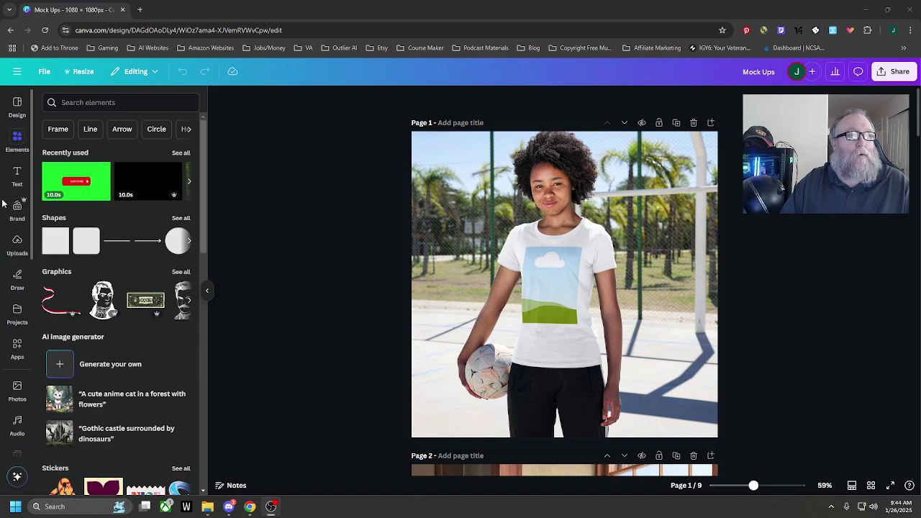
scroll(15, 227, down, 3)
scroll(15, 226, down, 2)
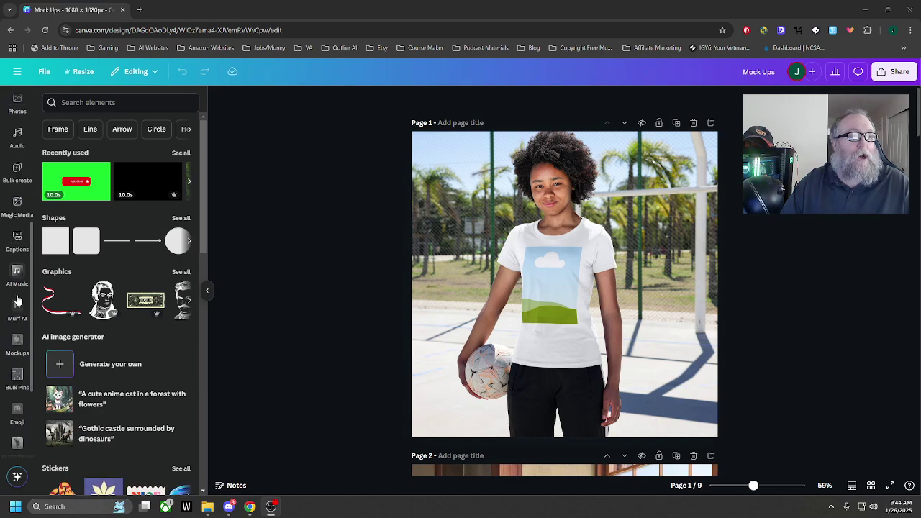
scroll(19, 361, up, 4)
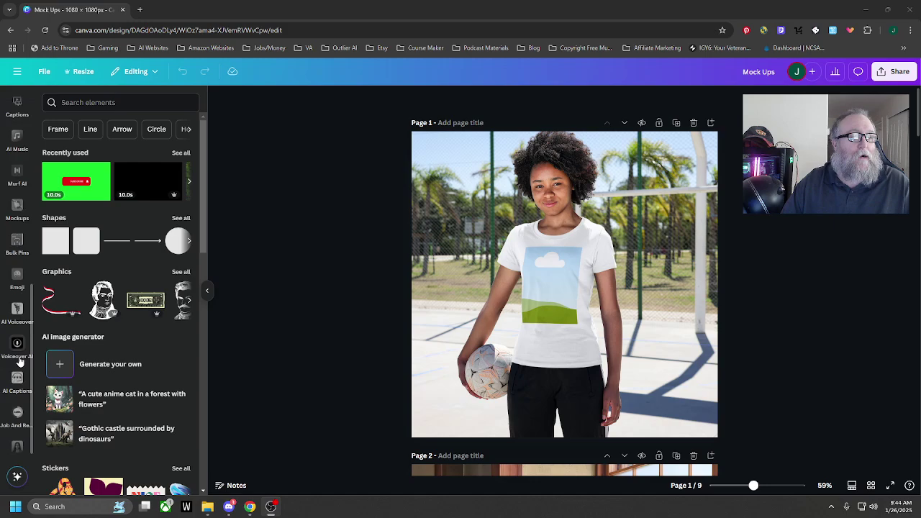
scroll(19, 363, up, 4)
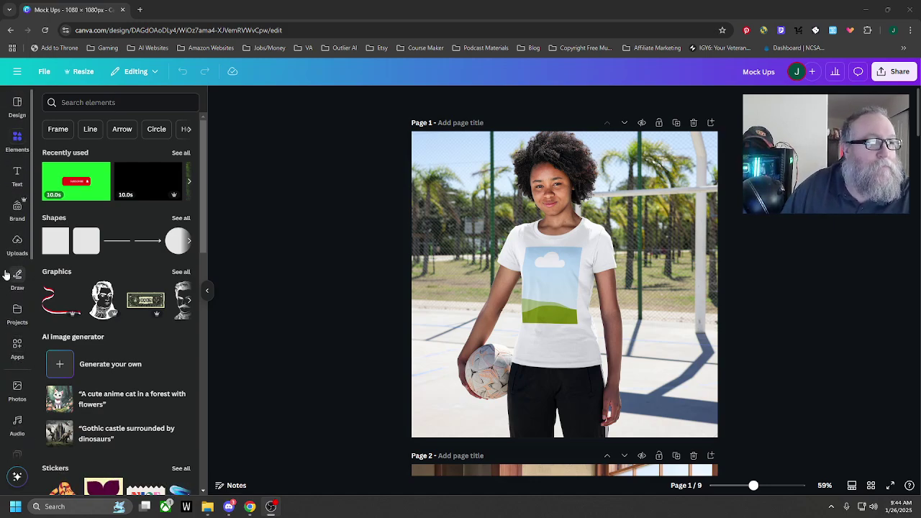
scroll(18, 309, down, 1)
click(18, 305)
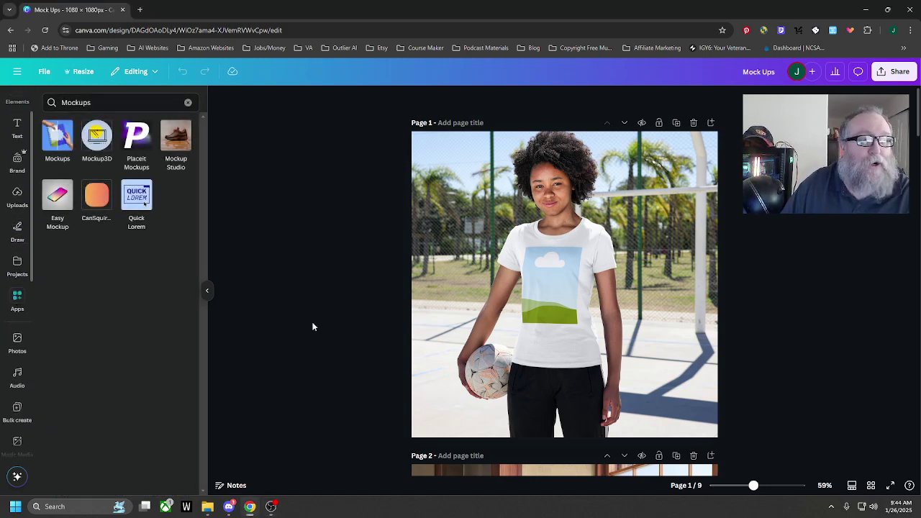
click(107, 102)
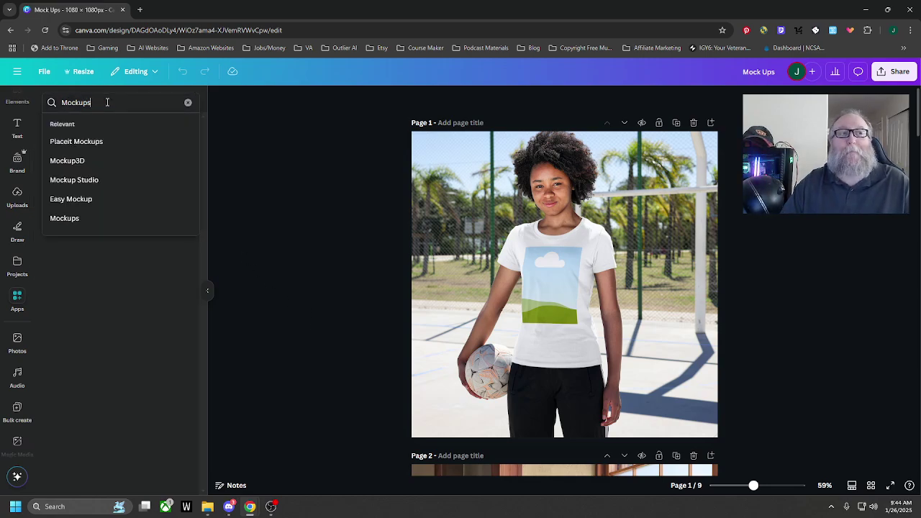
key(Return)
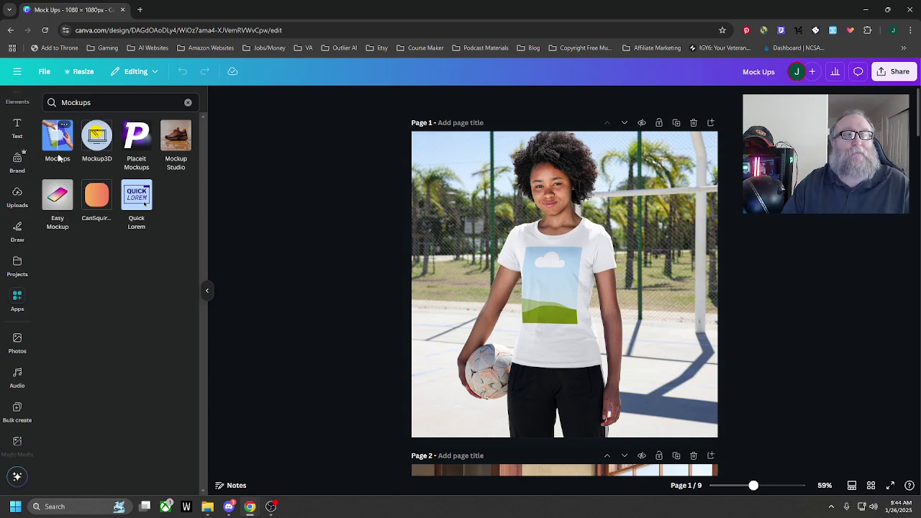
click(59, 146)
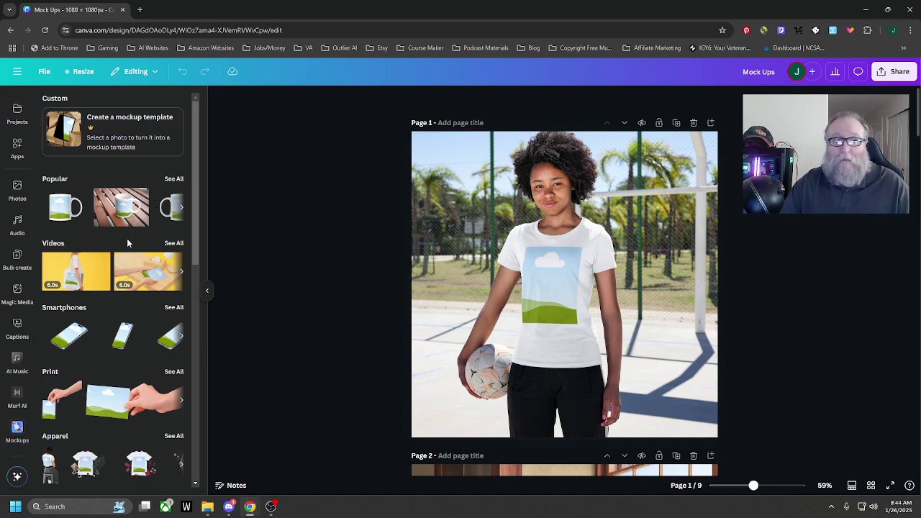
Show all mockups in the Apparel category and look through the shirt, hoodie and model templates.
scroll(106, 321, down, 1)
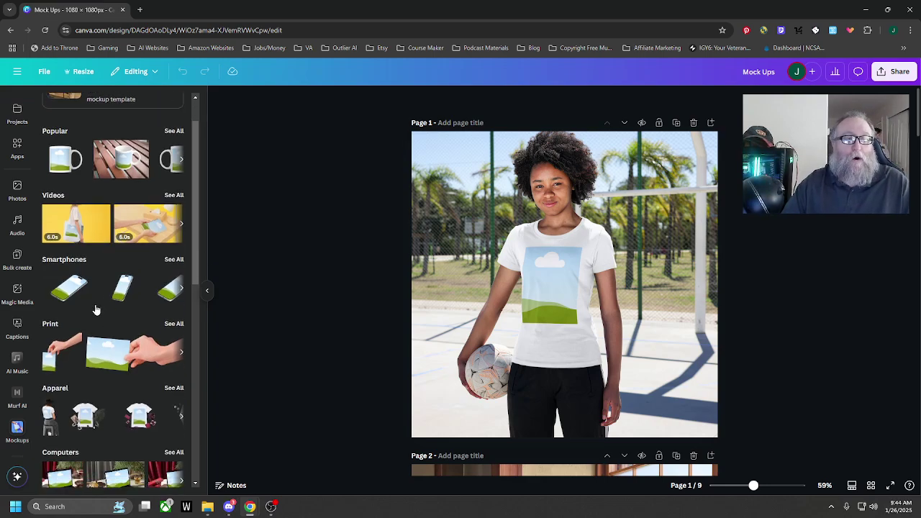
scroll(96, 310, down, 1)
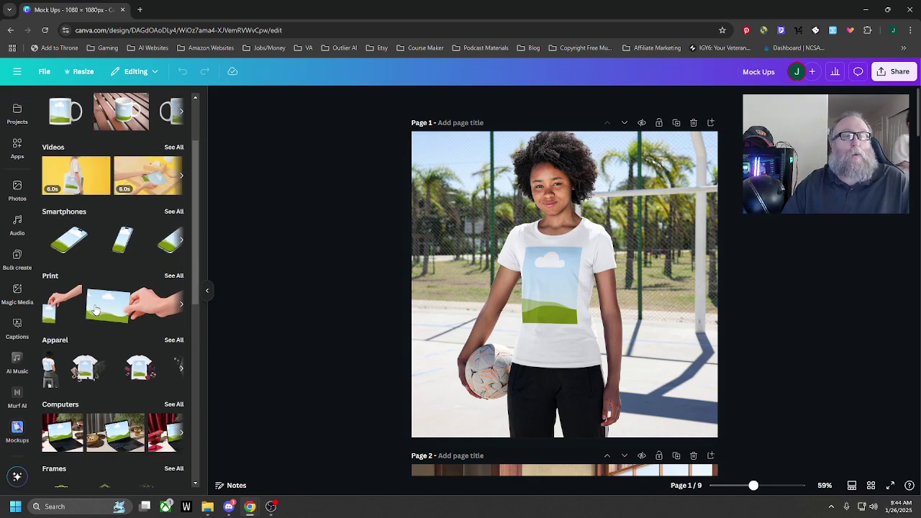
click(170, 344)
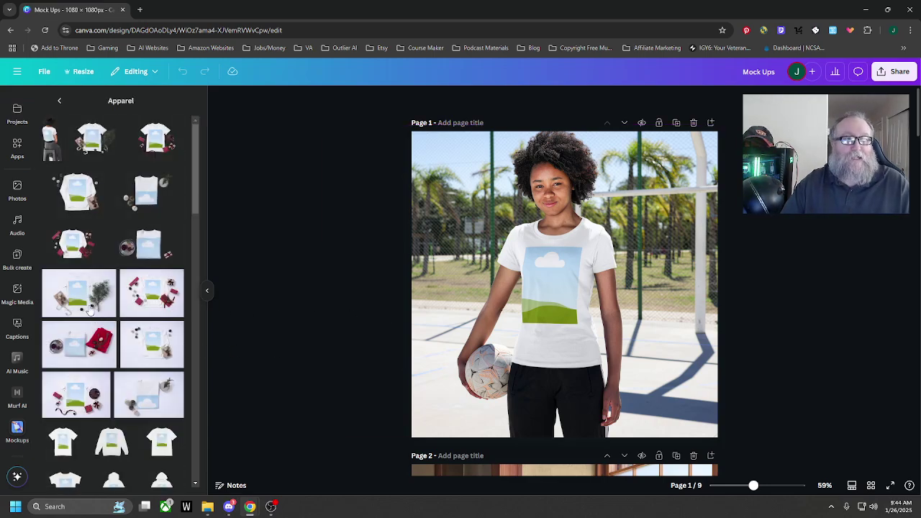
scroll(115, 247, down, 2)
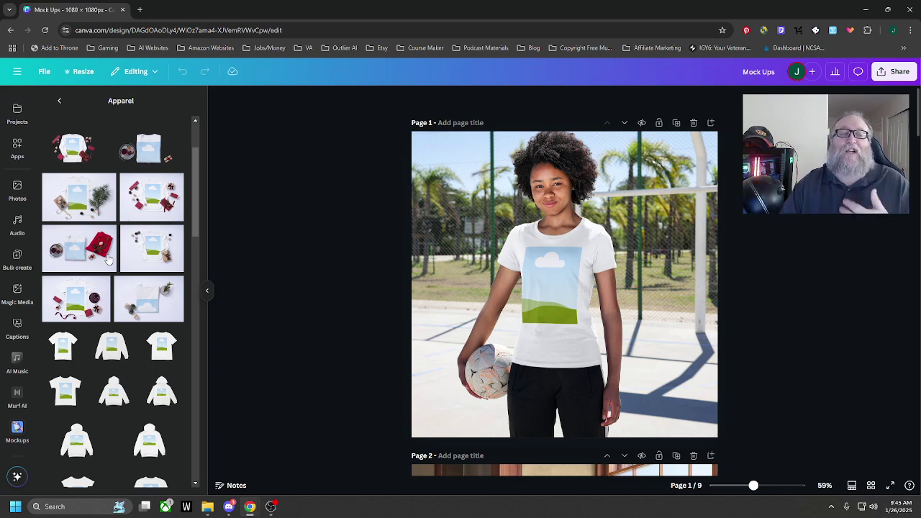
scroll(120, 253, down, 5)
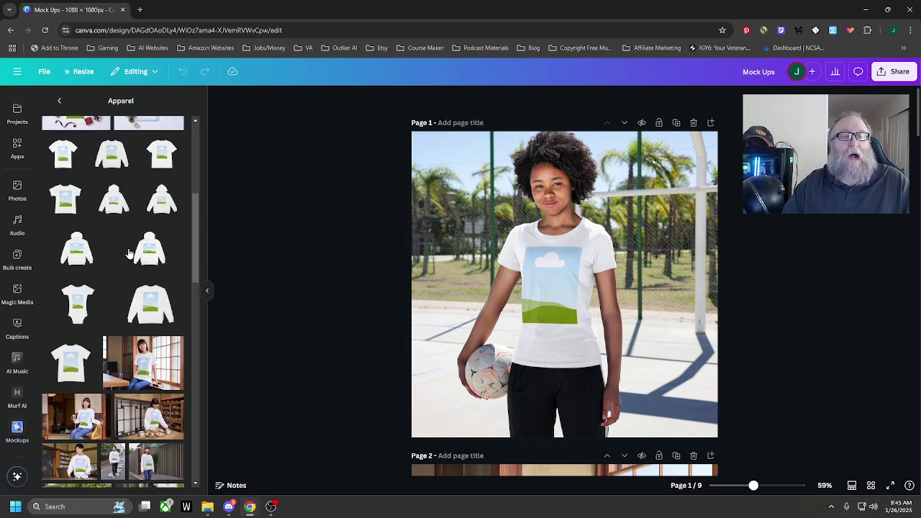
scroll(129, 254, down, 5)
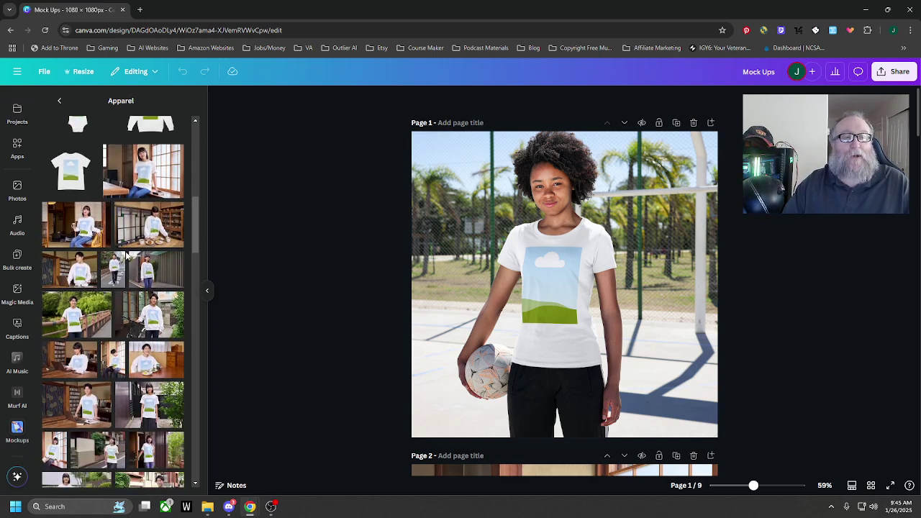
scroll(122, 270, down, 1)
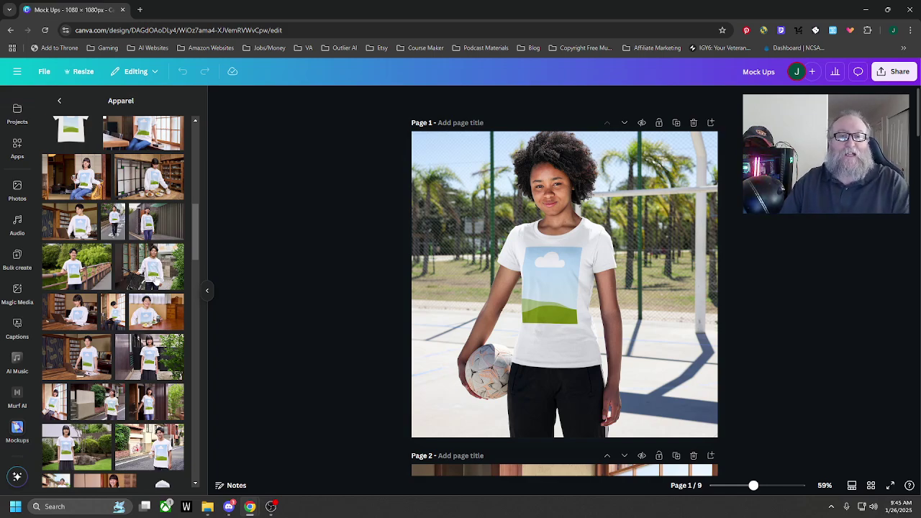
scroll(137, 314, down, 1)
scroll(137, 314, down, 4)
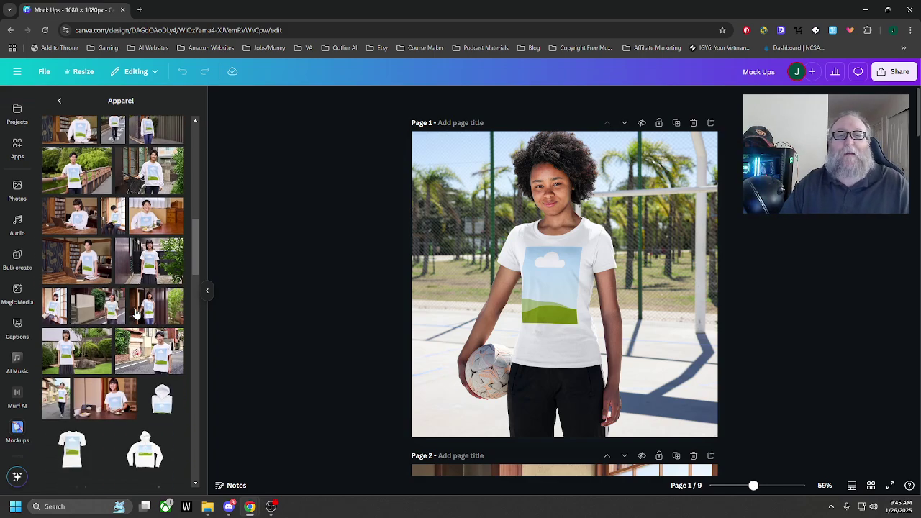
scroll(137, 314, down, 5)
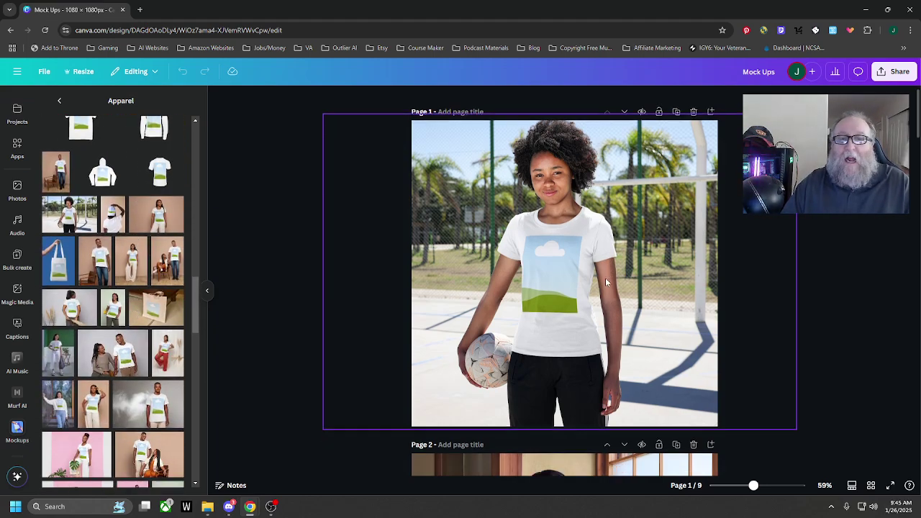
Fill the T-shirt mockup on page 2 with the first uploaded image, the green eagle-and-flag design with text.
scroll(556, 340, down, 4)
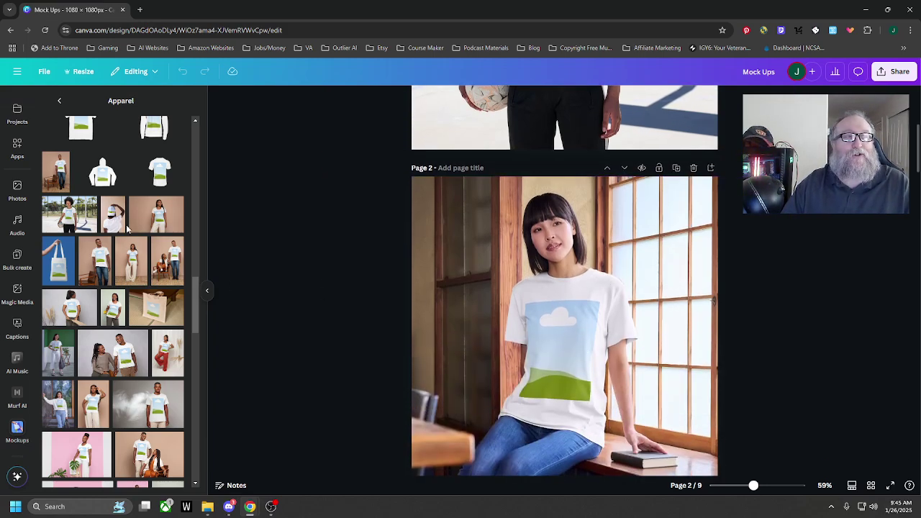
scroll(3, 180, up, 3)
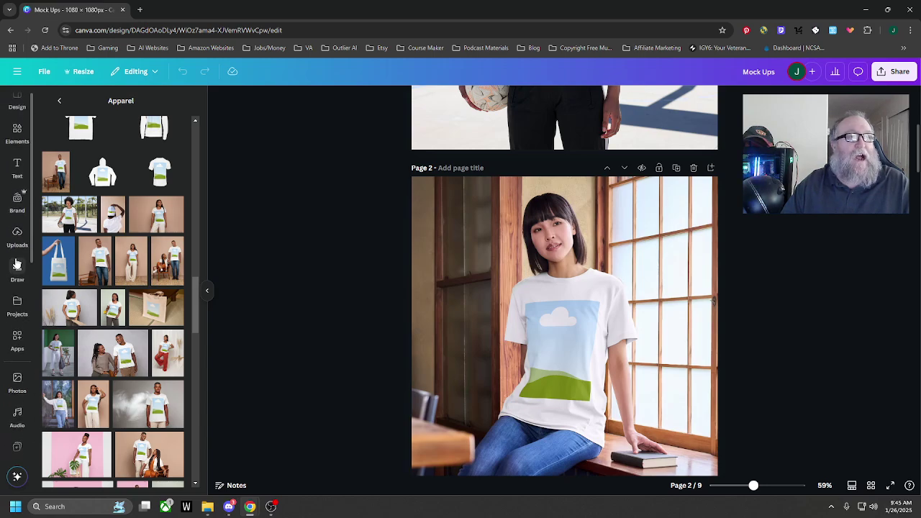
click(17, 244)
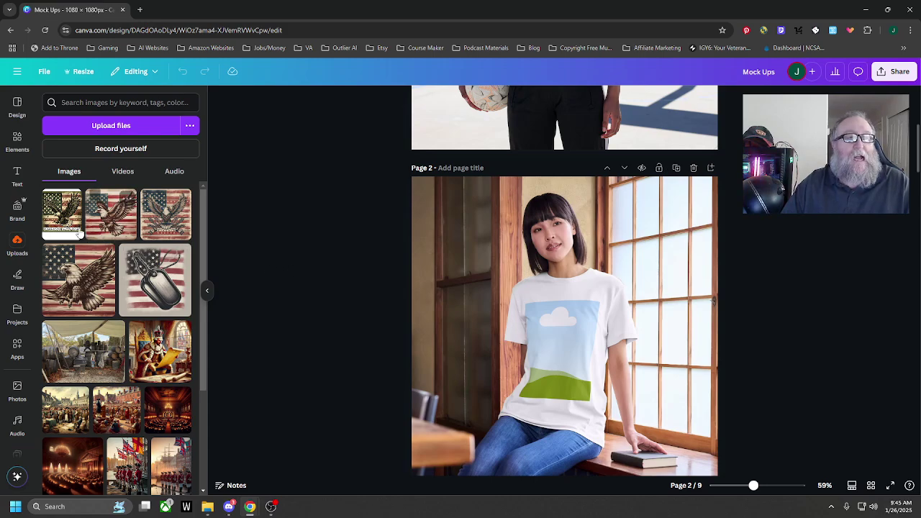
drag(68, 203, 559, 349)
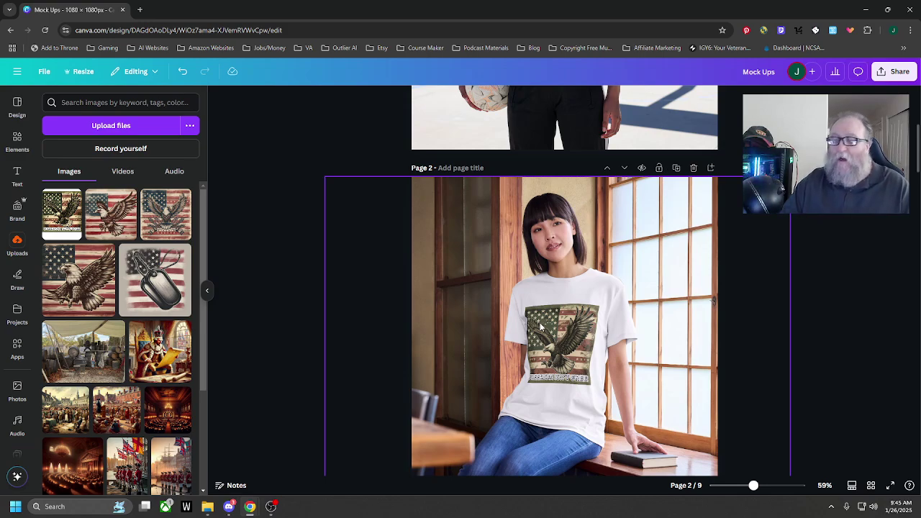
Examine the filled T-shirt mockup on page 2 and look through the other uploaded images.
scroll(764, 296, down, 1)
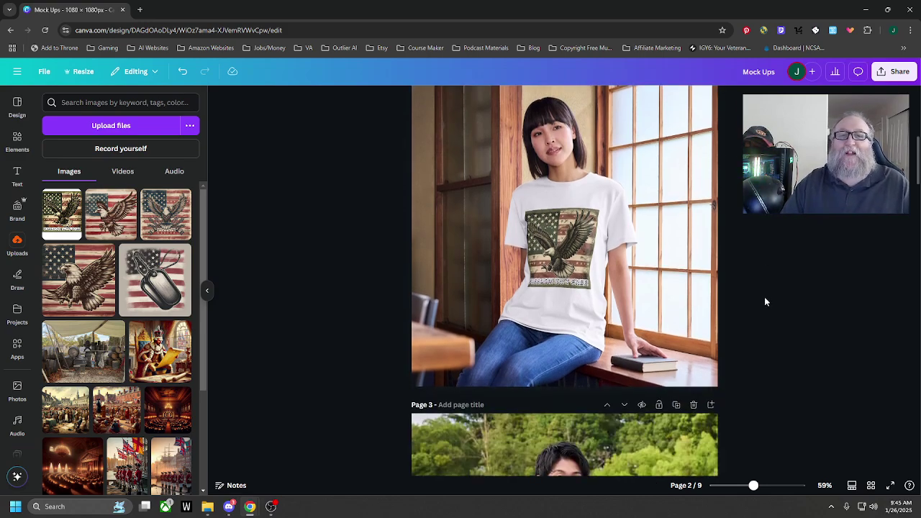
scroll(765, 296, up, 2)
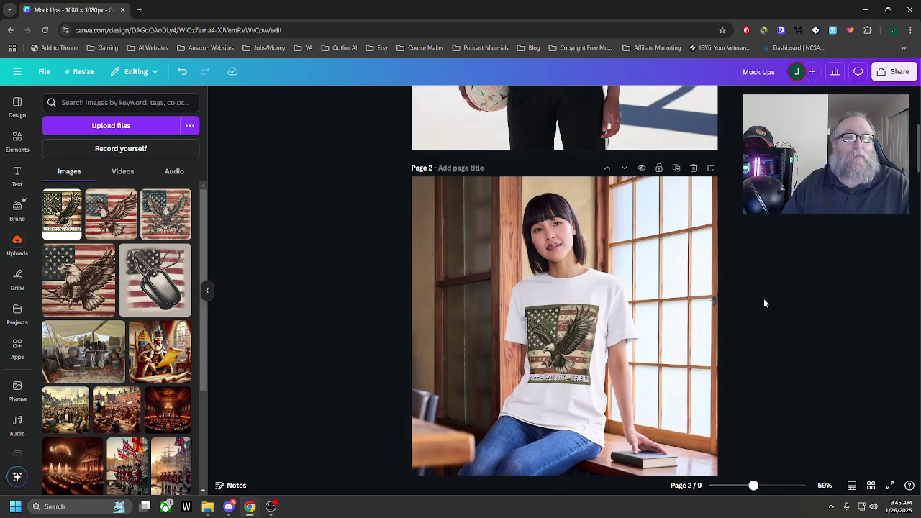
scroll(135, 342, down, 2)
scroll(135, 341, down, 10)
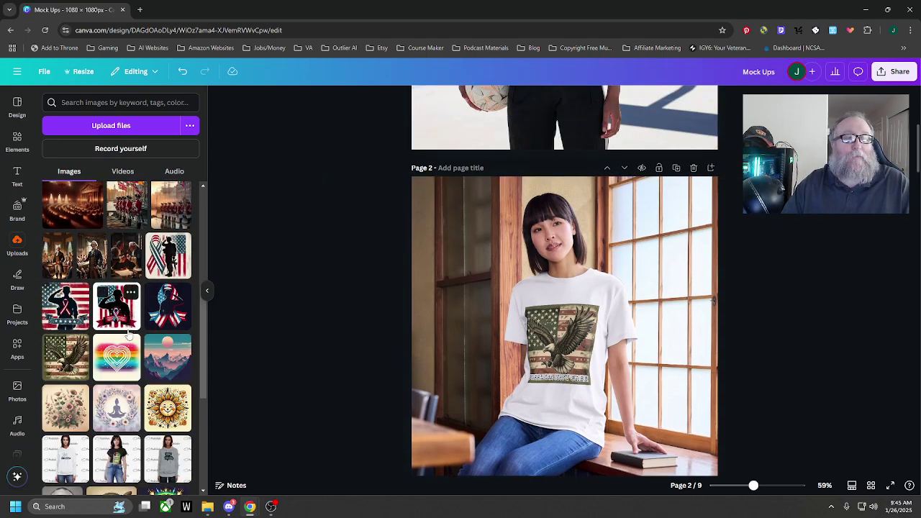
scroll(127, 316, down, 5)
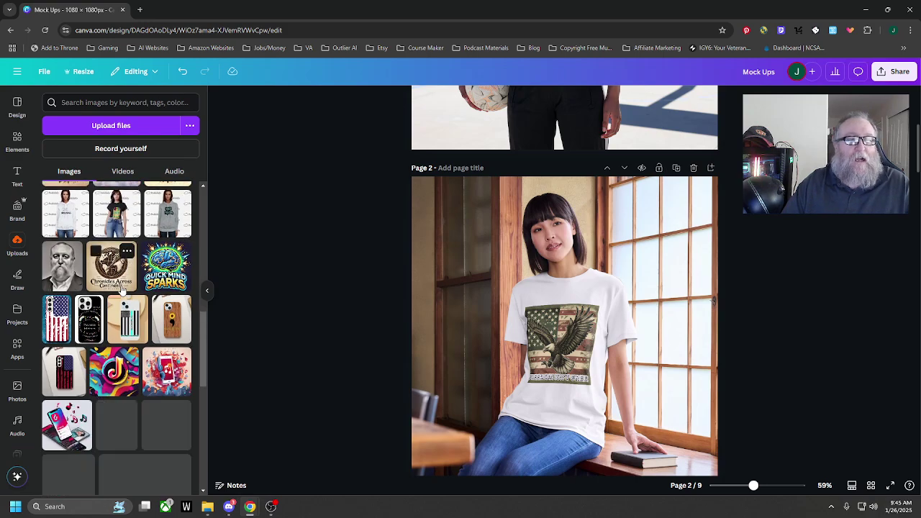
scroll(127, 293, down, 3)
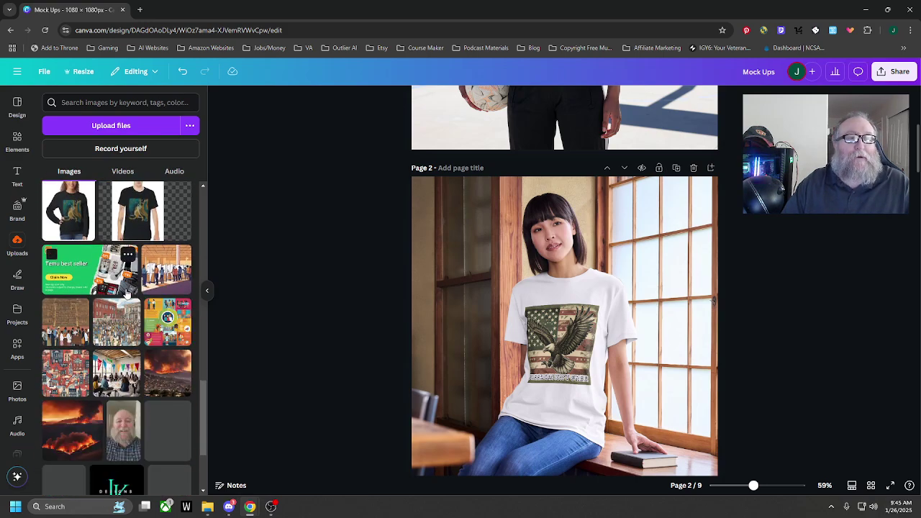
scroll(127, 294, up, 3)
scroll(126, 293, up, 10)
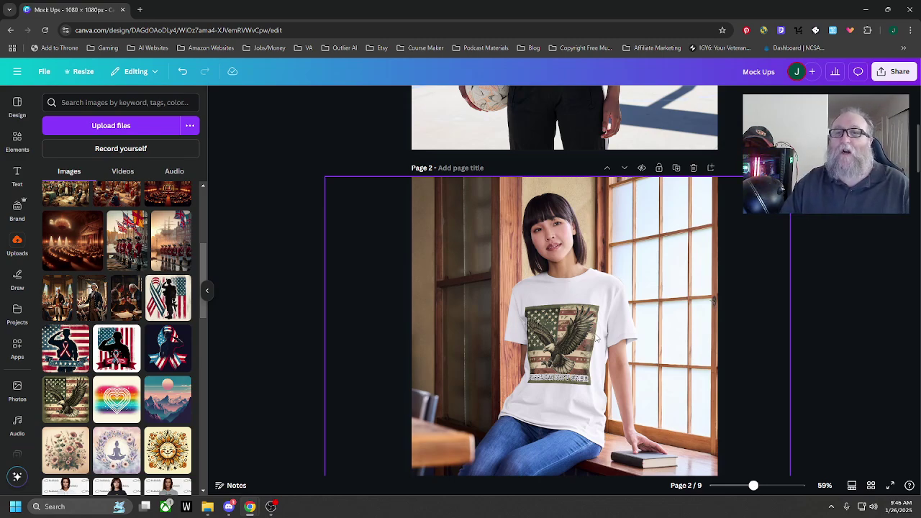
Add a blank page at the end of the design, after page 9, and open the elements library.
scroll(821, 232, up, 3)
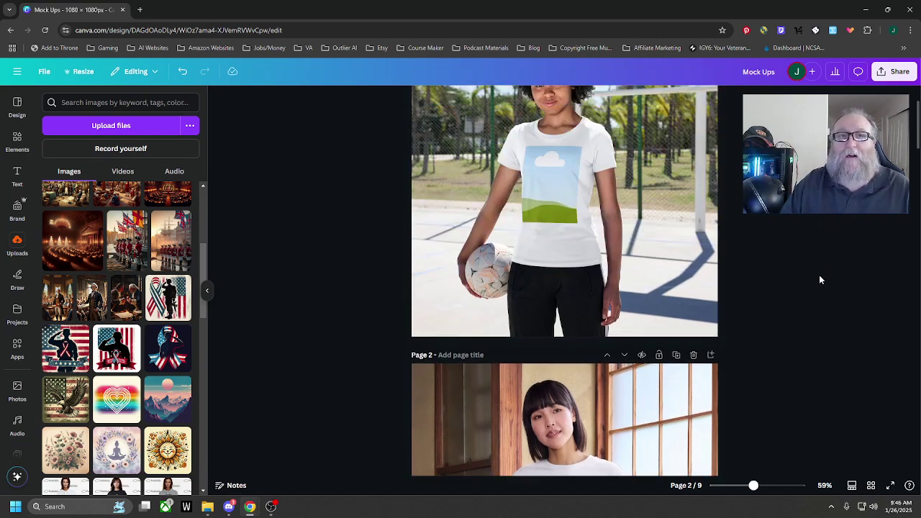
scroll(782, 307, down, 1)
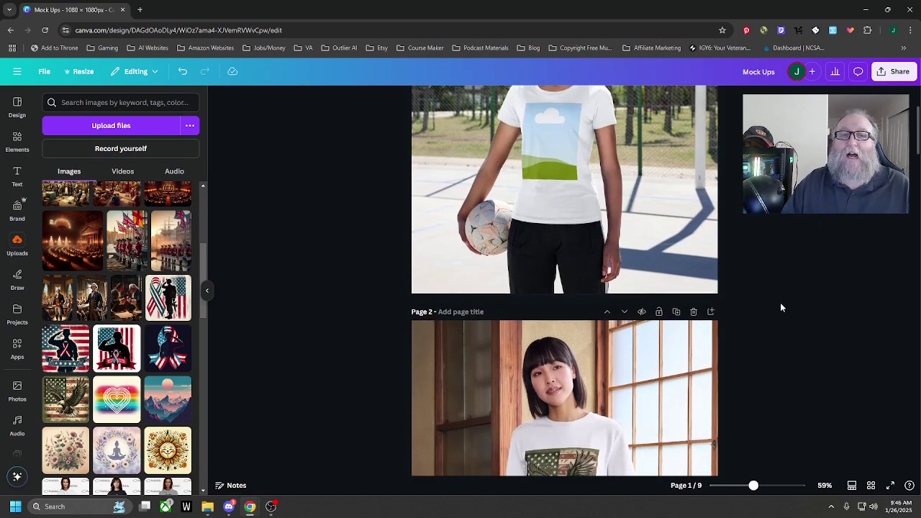
scroll(806, 323, up, 2)
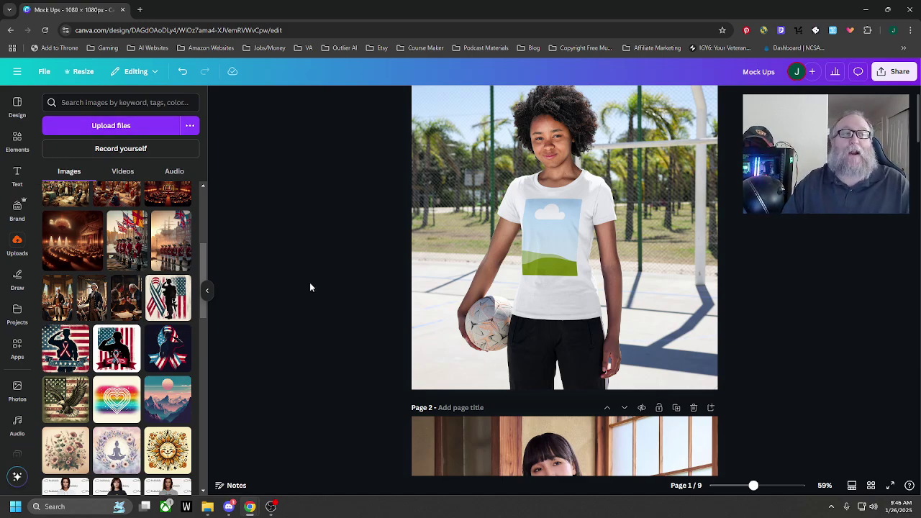
scroll(763, 290, down, 15)
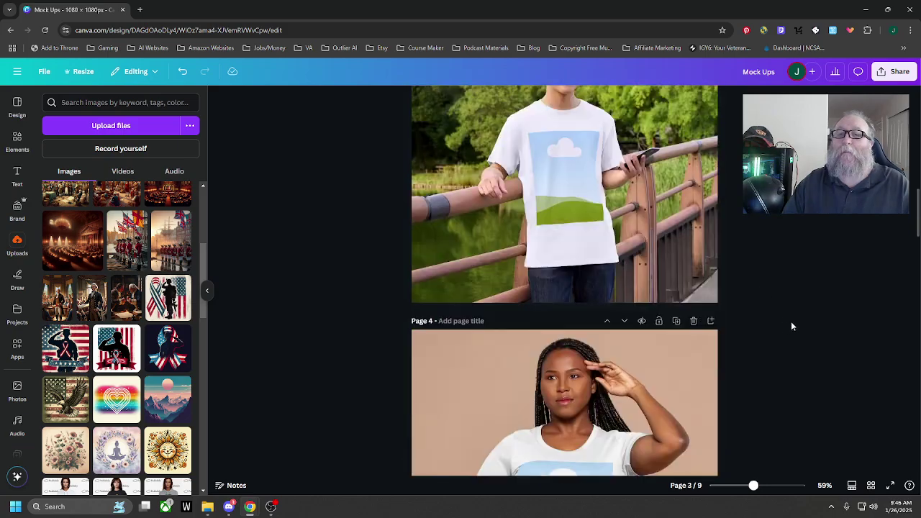
scroll(787, 329, down, 10)
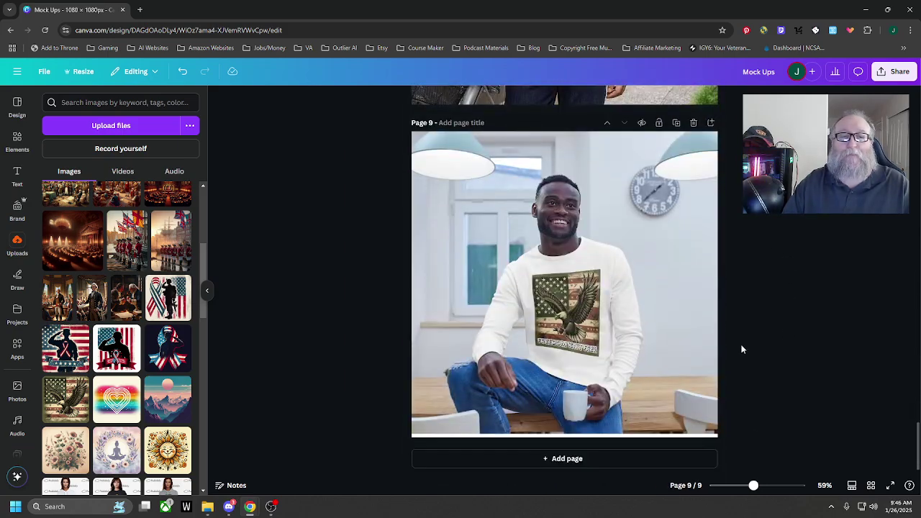
click(580, 460)
right_click(579, 466)
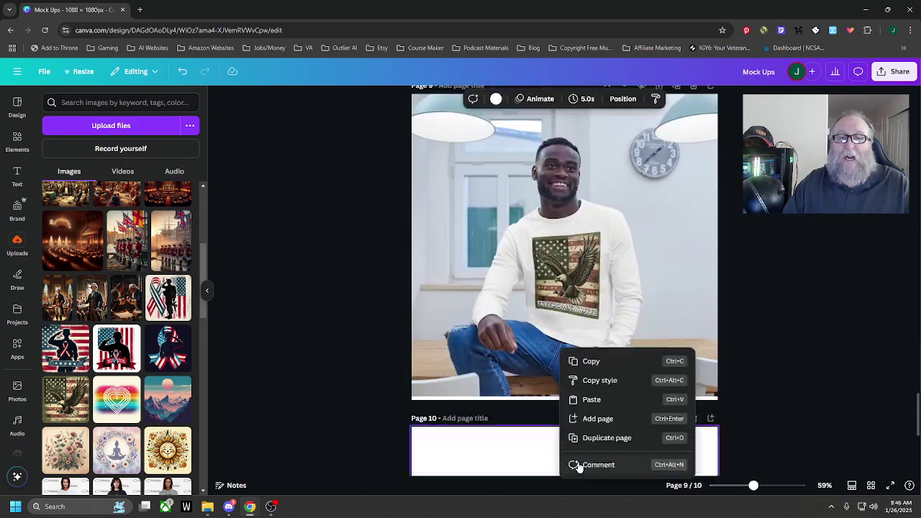
click(396, 257)
click(17, 140)
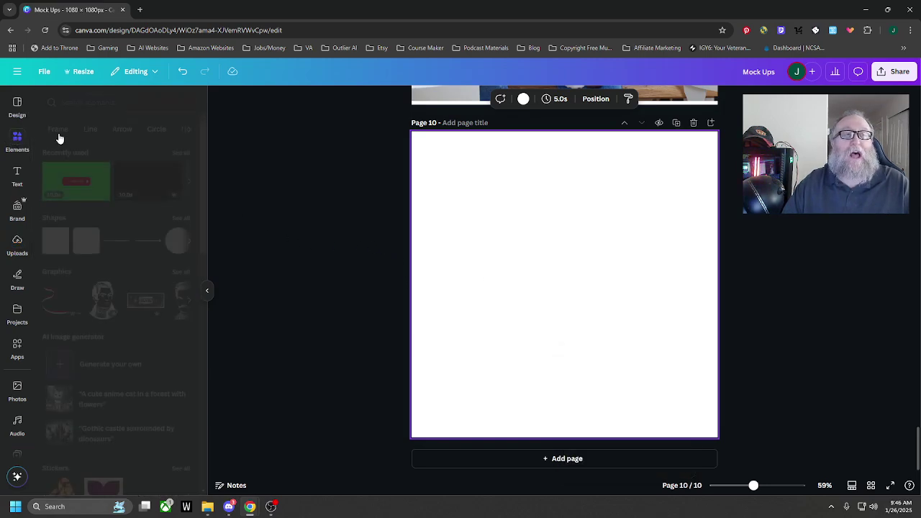
Search the elements library for "Person in white tshirt".
click(79, 101)
text(Pers)
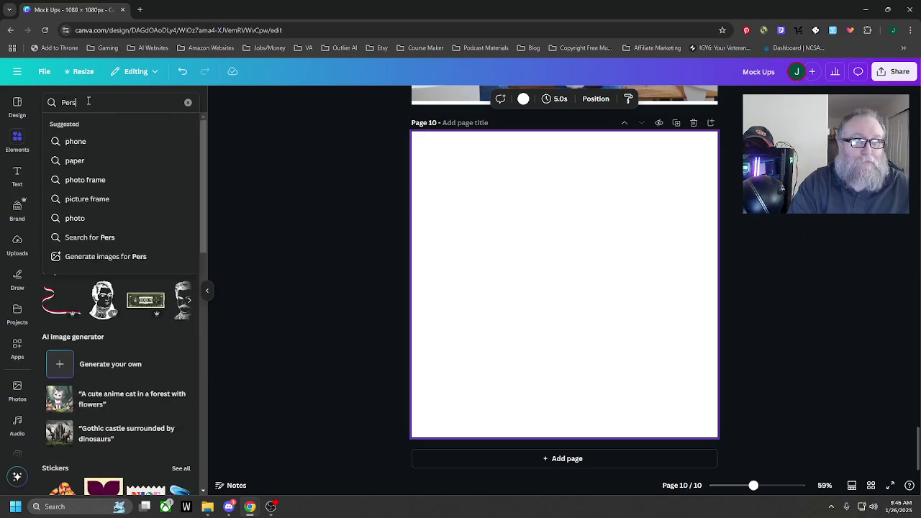
text(on in)
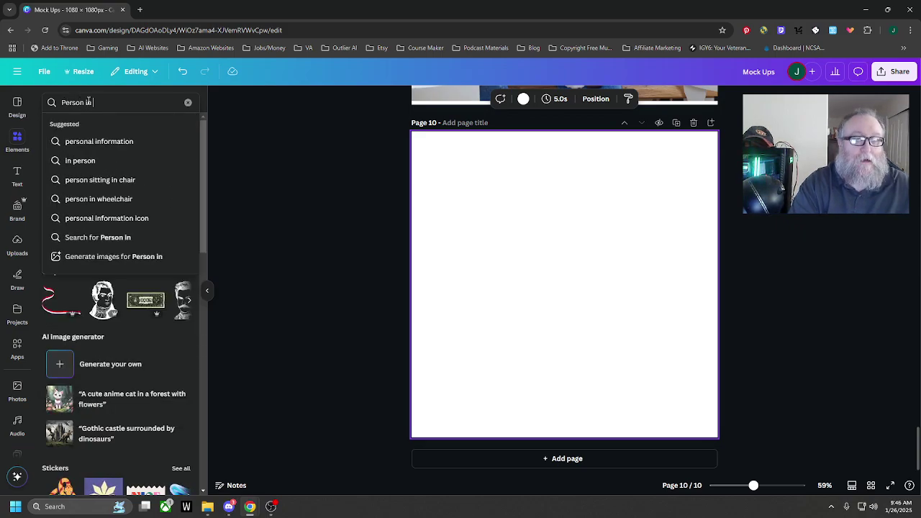
text( bla)
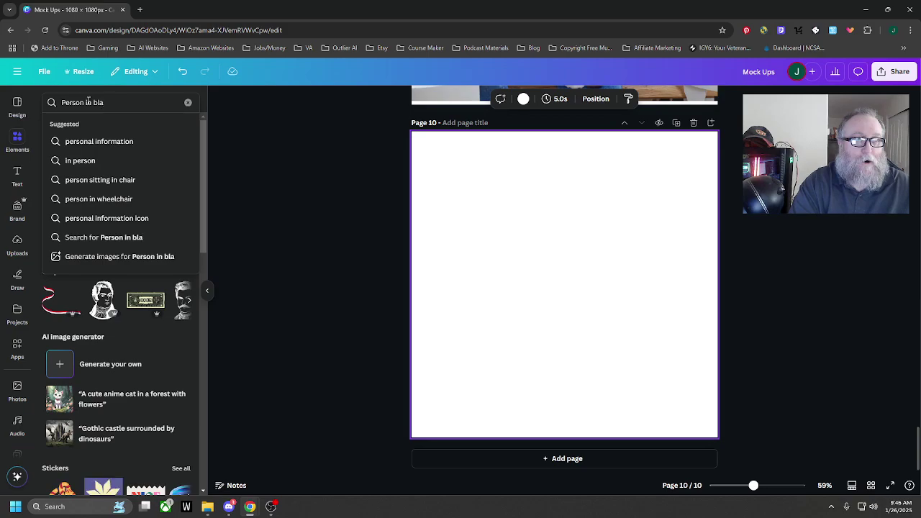
key(BackSpace)
key(BackSpace)
key(BackSpace)
text(white tshir)
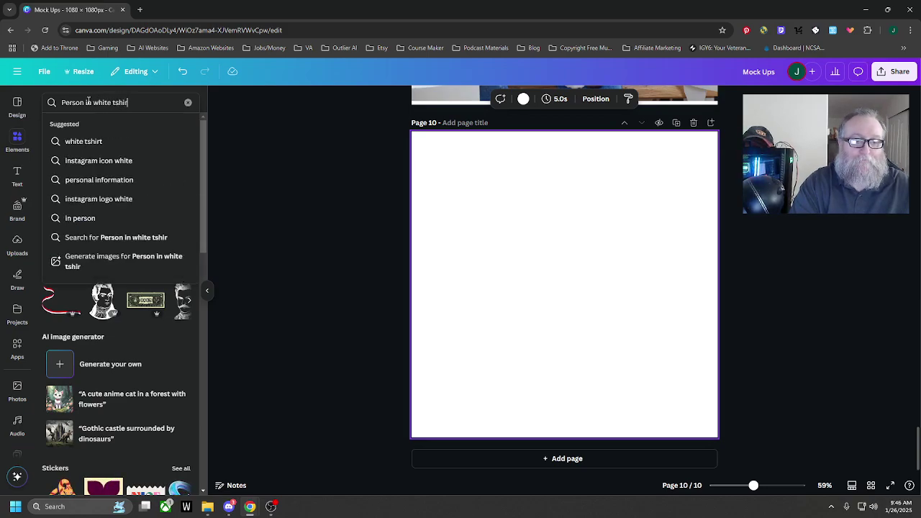
text(t)
key(Return)
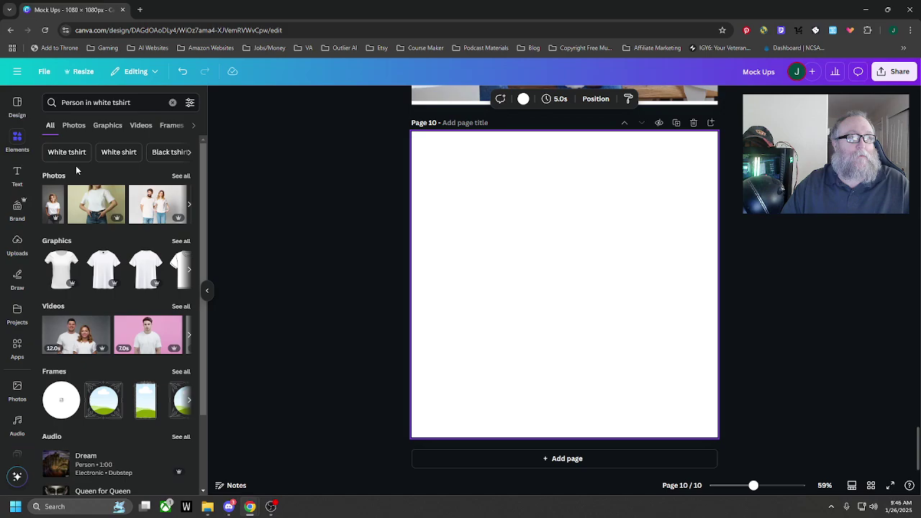
Show all photo results and add the photo of the smiling man in a white T-shirt to page 10.
click(181, 177)
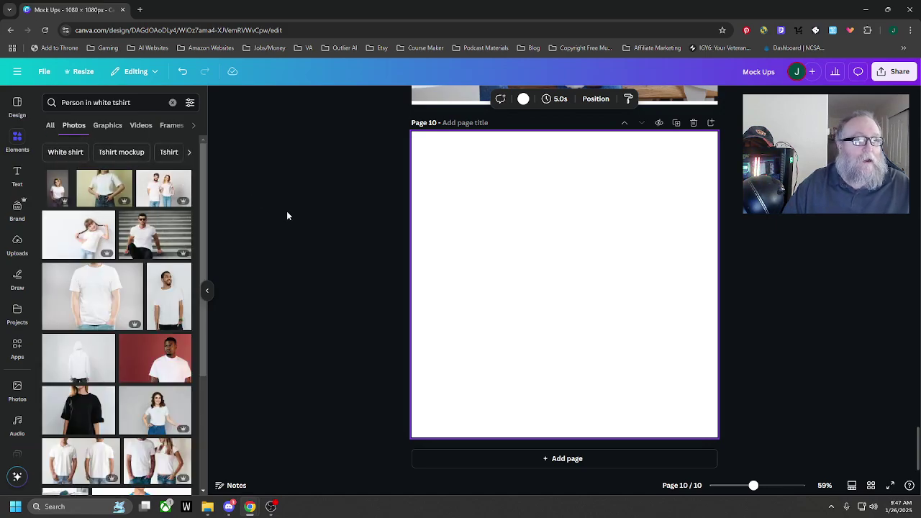
click(164, 291)
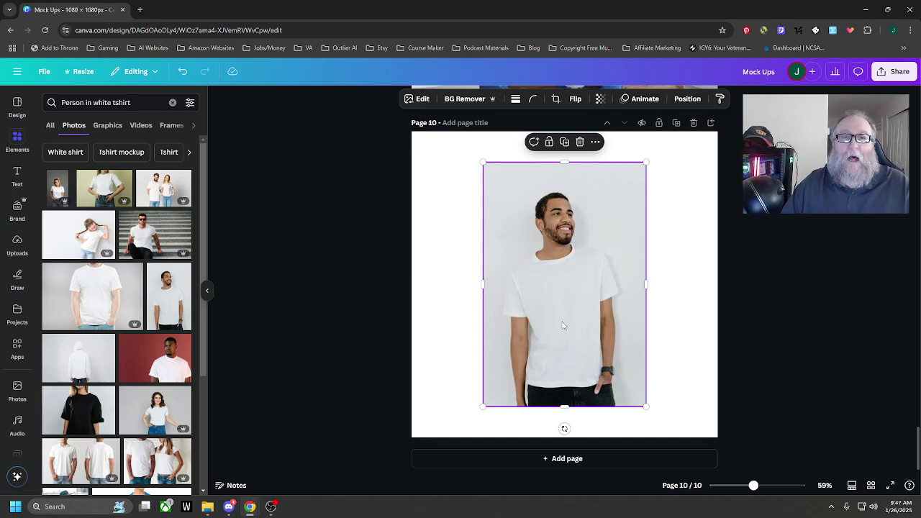
click(322, 317)
Replace the elements search with "Frame" and show all frame results.
click(173, 103)
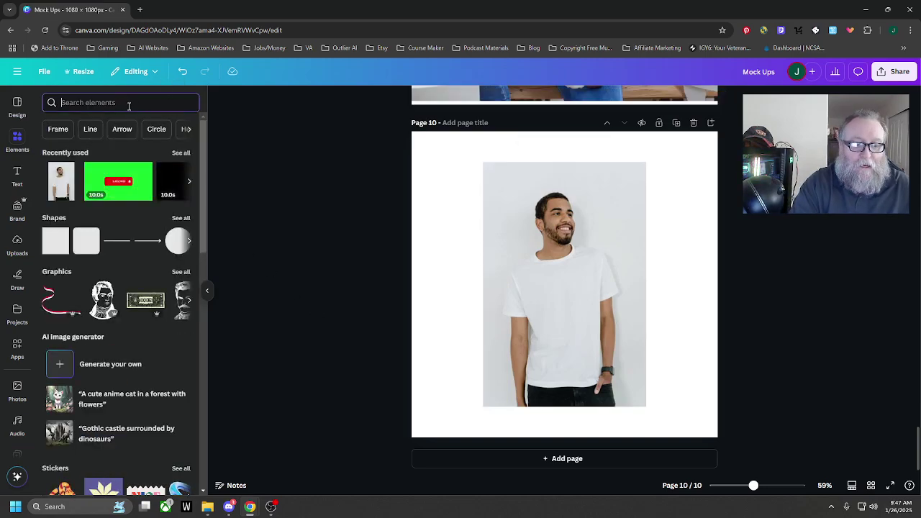
text(Frame)
key(Return)
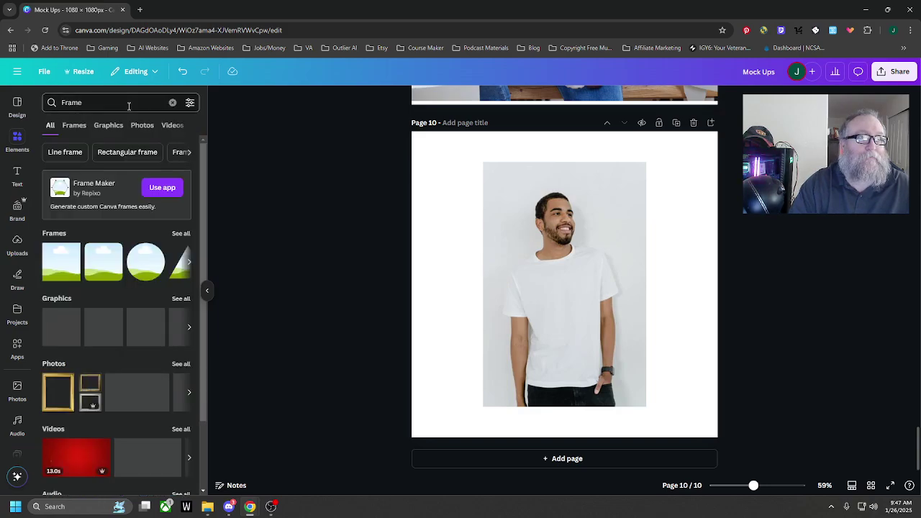
click(180, 233)
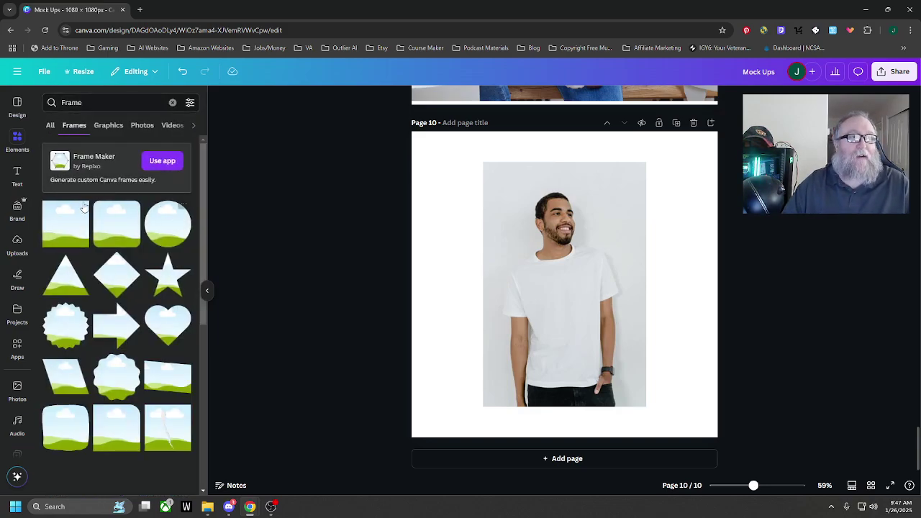
Add the plain square frame to page 10, shrink it and centre it on the chest of the man's T-shirt.
click(56, 237)
drag(486, 206, 565, 285)
drag(644, 284, 631, 301)
drag(598, 331, 567, 308)
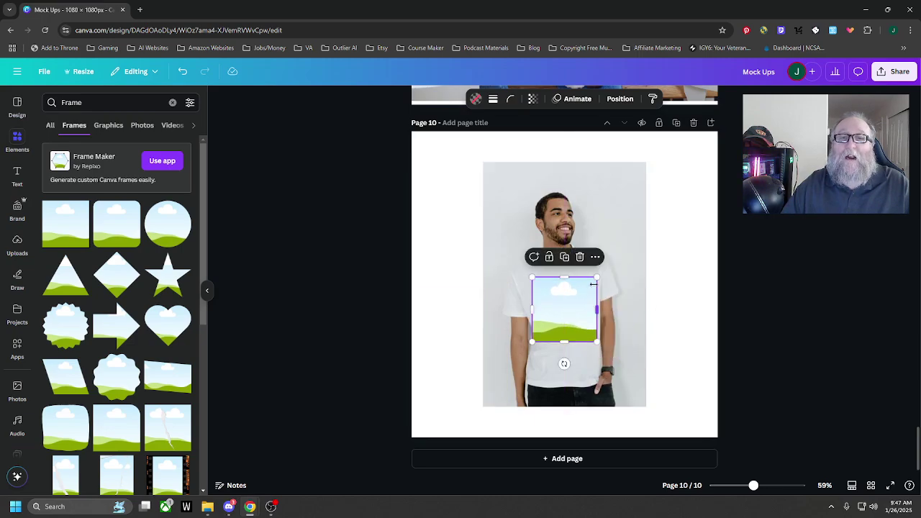
drag(597, 277, 566, 299)
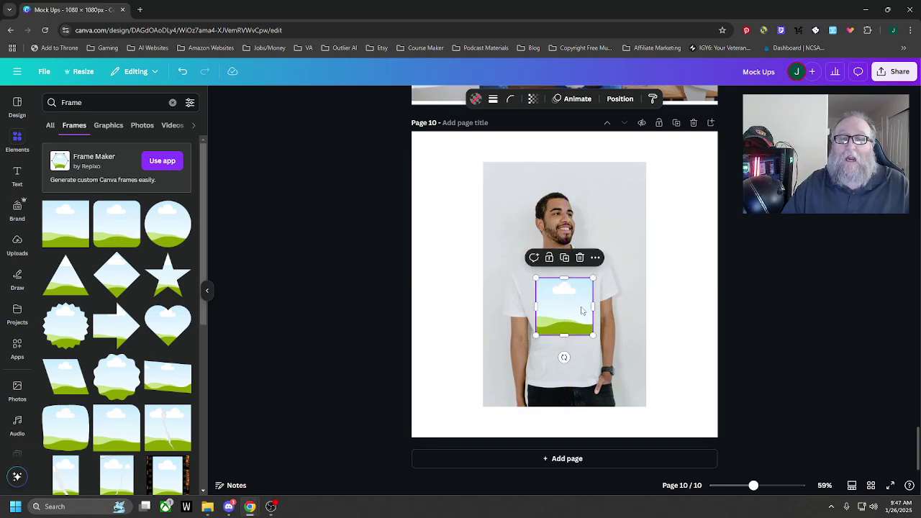
click(801, 298)
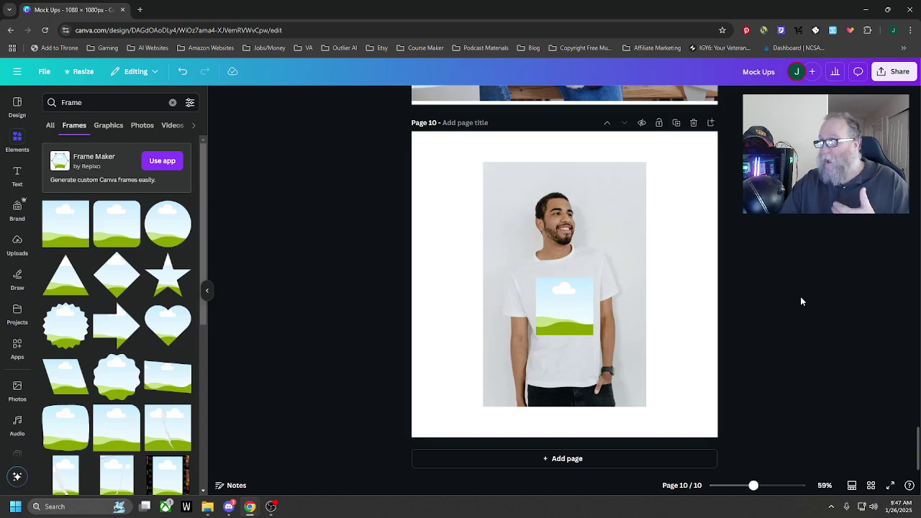
Fill the square frame on the T-shirt with the first uploaded image, the green eagle-and-flag design with text.
click(17, 243)
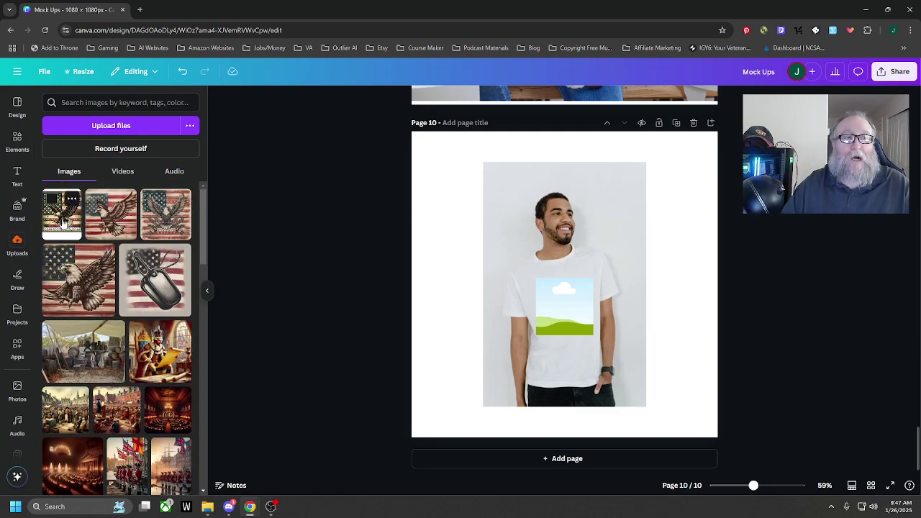
drag(62, 223, 551, 318)
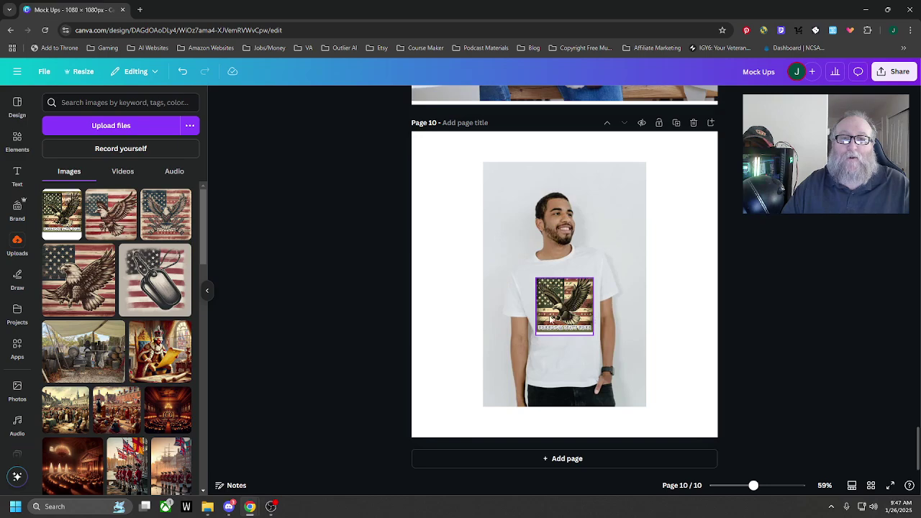
click(681, 257)
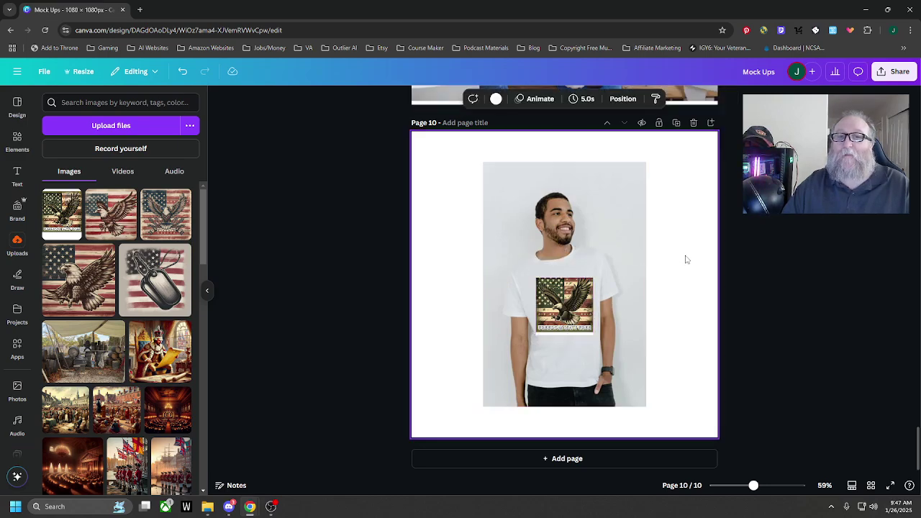
Enlarge the man's photo on page 10 until it extends past the page's upper and lower edges.
click(621, 200)
drag(647, 163, 673, 121)
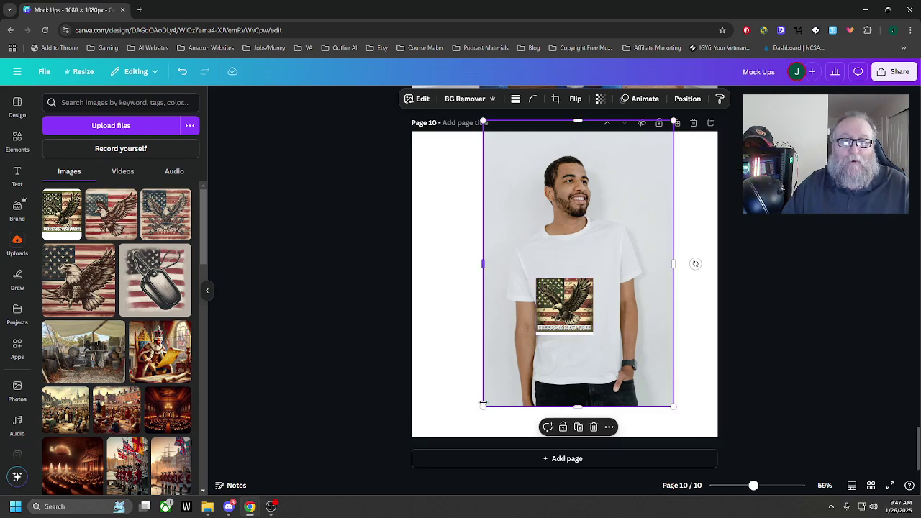
drag(483, 403, 445, 465)
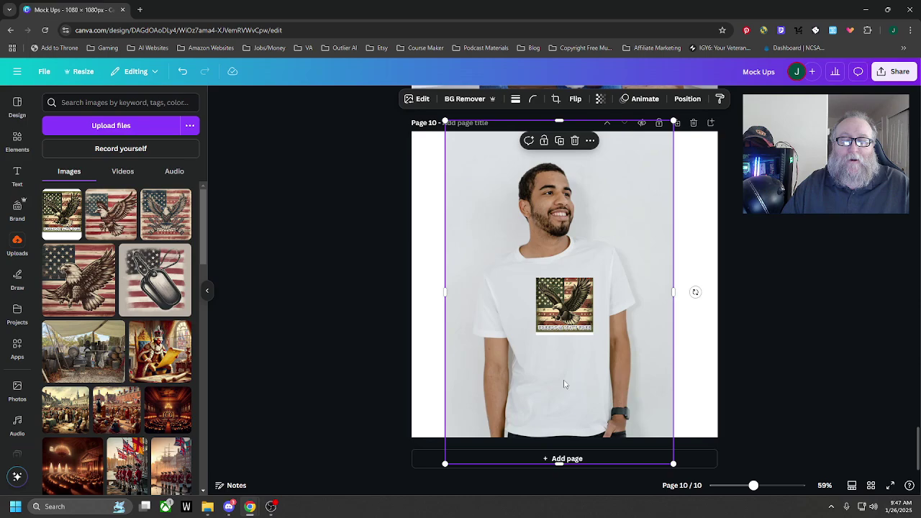
Enlarge the framed eagle design and centre it on the chest of the enlarged T-shirt photo.
click(553, 299)
drag(553, 300, 514, 272)
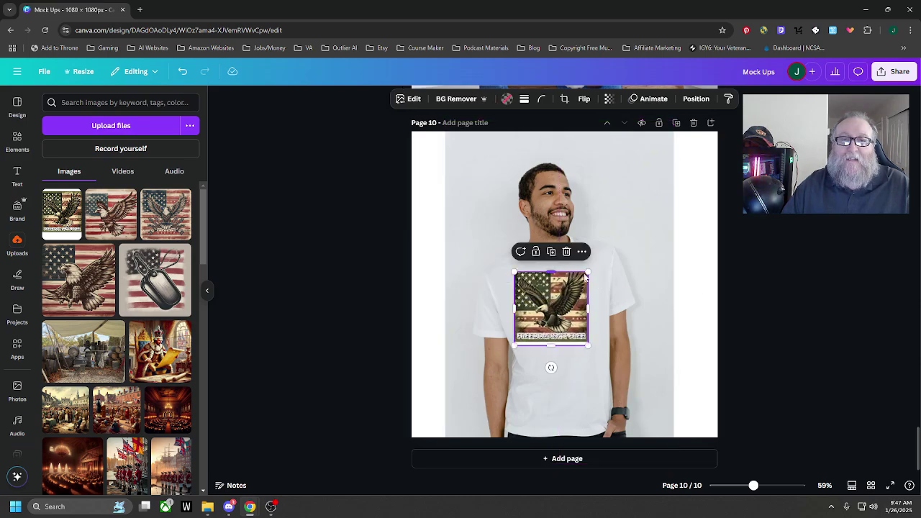
drag(586, 277, 574, 303)
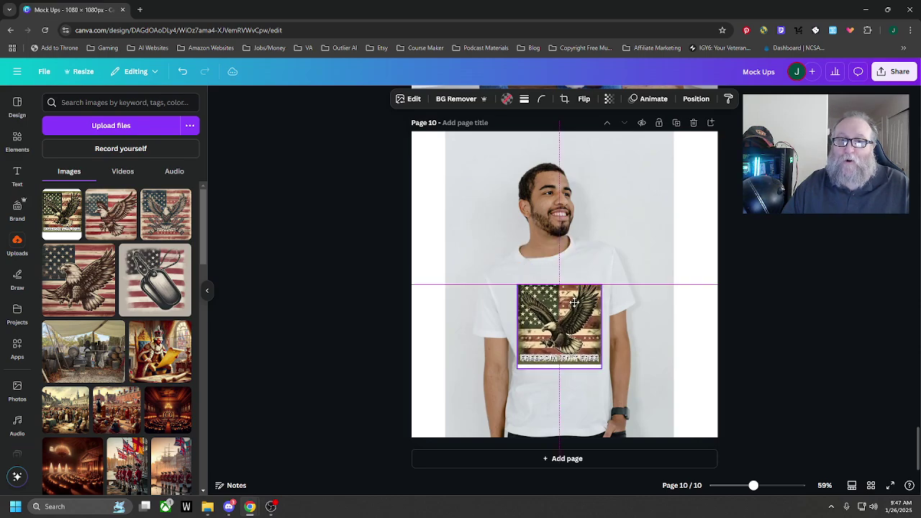
click(806, 327)
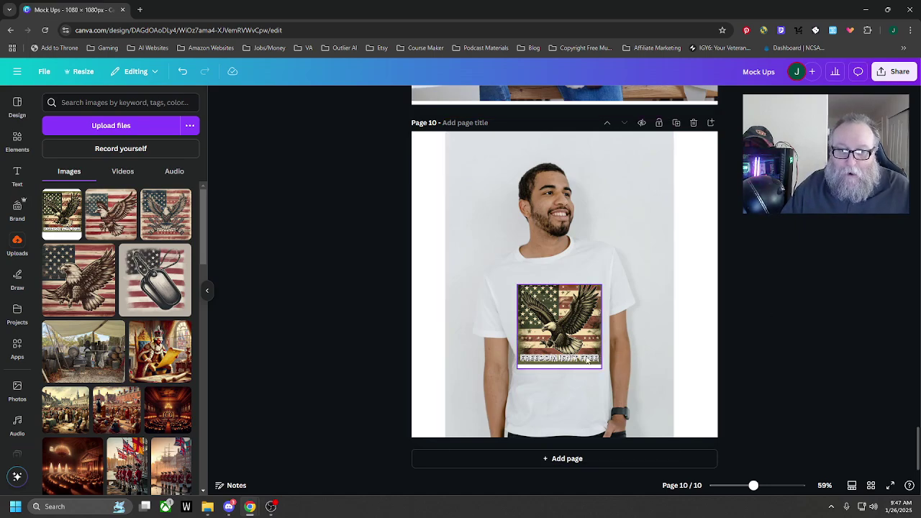
Crop the lower edge of the framed eagle design to remove the white strip beneath its text.
click(545, 364)
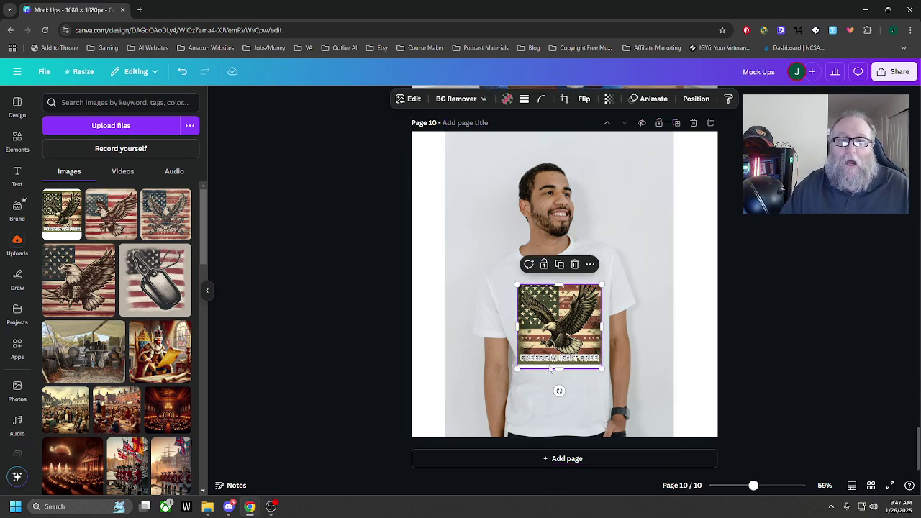
drag(559, 370, 554, 359)
click(799, 301)
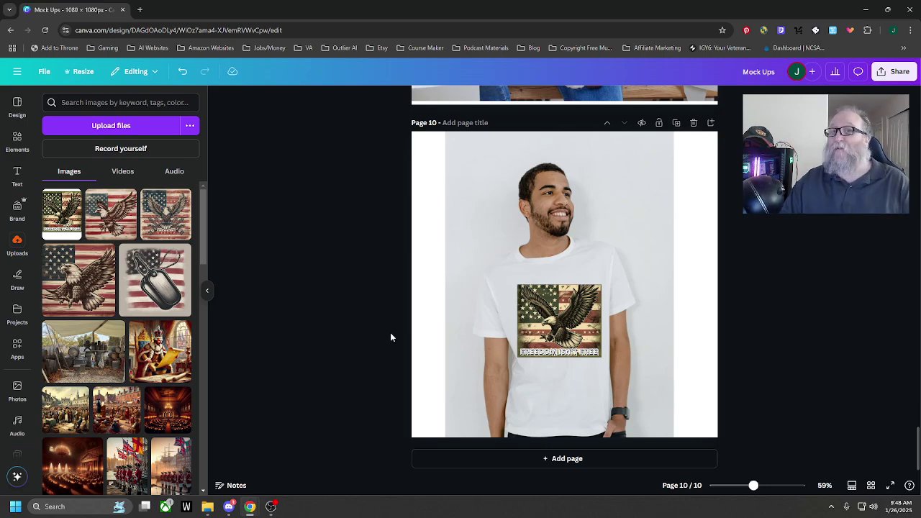
Look through the sweatshirt mockups on pages 9 to 6 and compare them with the frame-based mockup on page 10.
scroll(819, 331, up, 5)
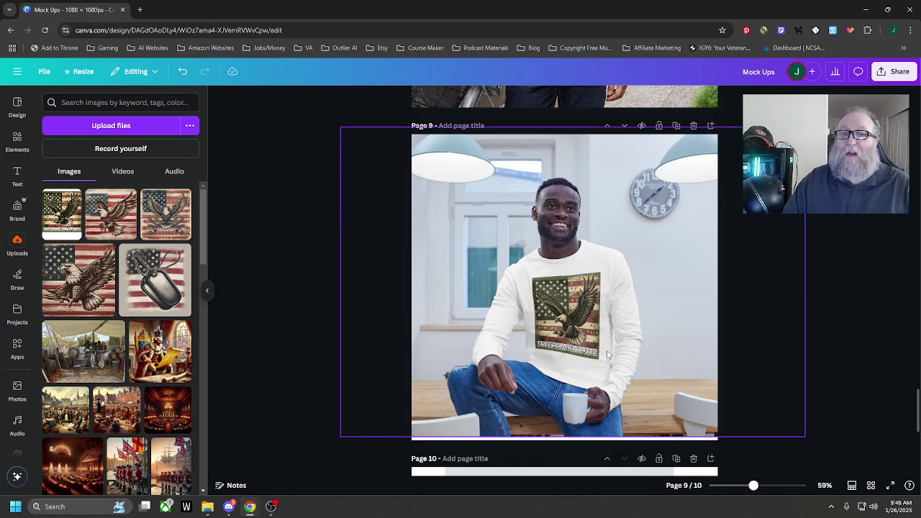
scroll(593, 348, up, 5)
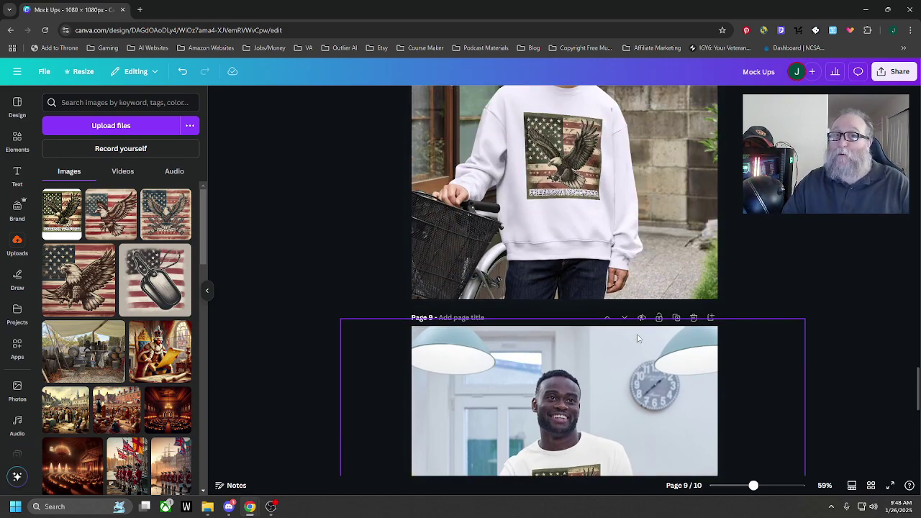
scroll(565, 267, up, 2)
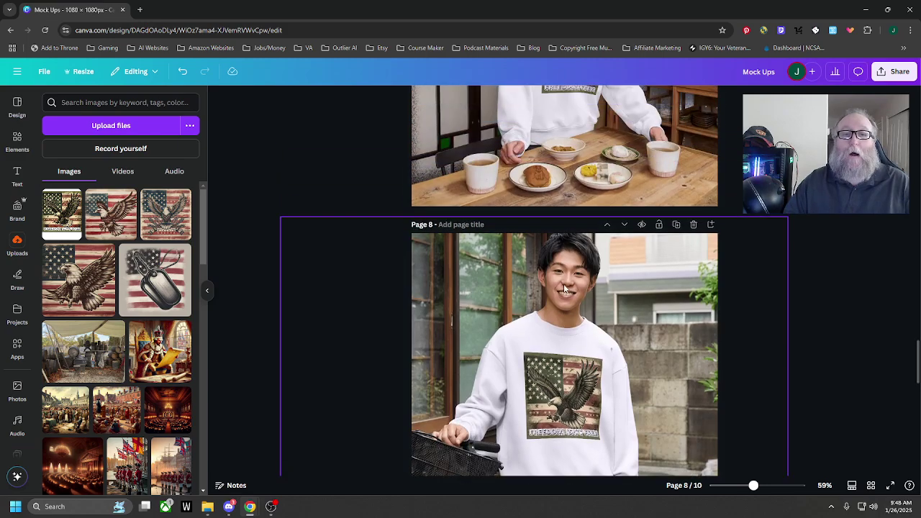
scroll(590, 403, up, 4)
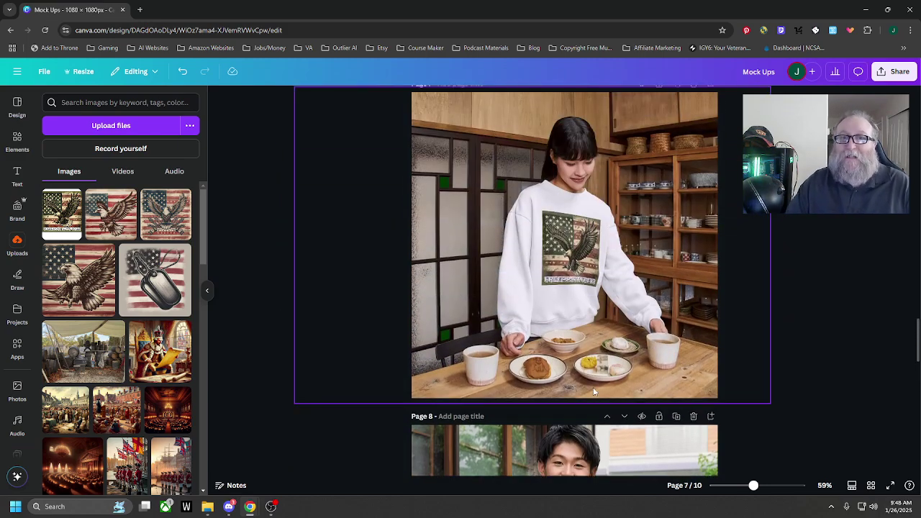
scroll(594, 392, up, 7)
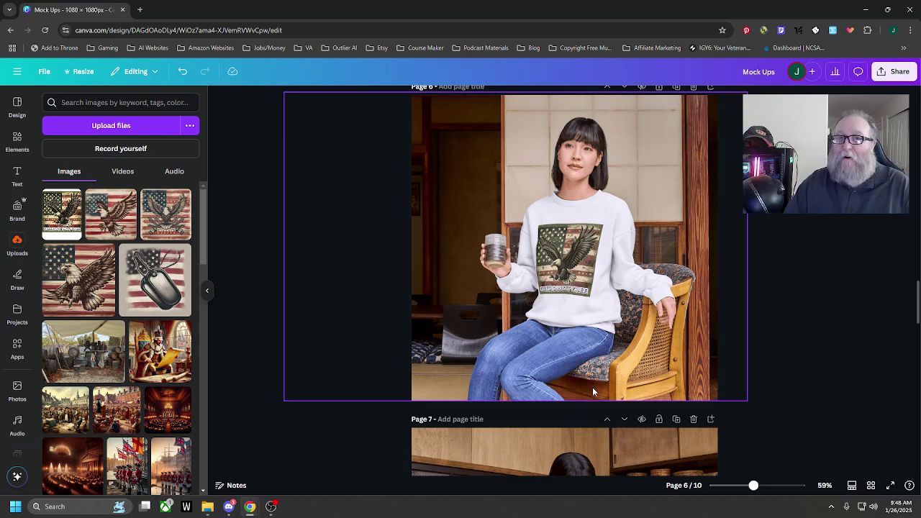
scroll(593, 391, down, 20)
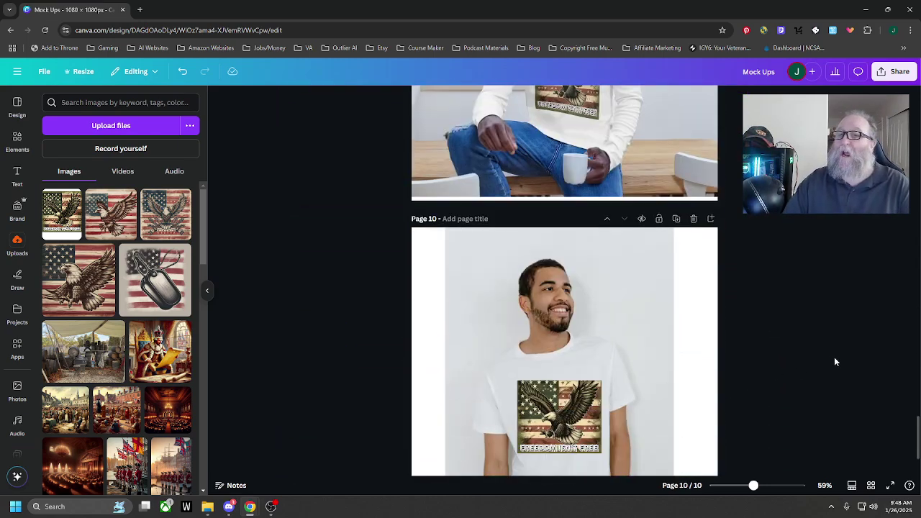
scroll(835, 362, down, 2)
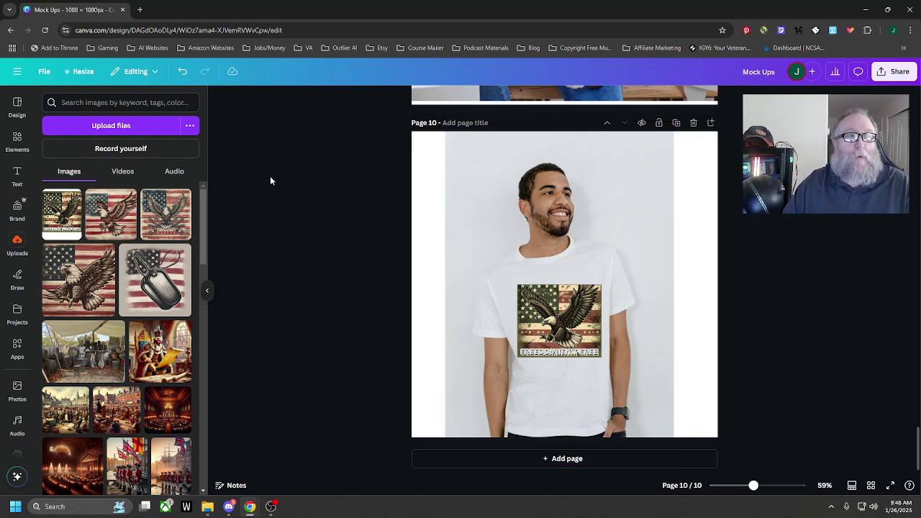
Open the Apparel mockup templates again.
scroll(10, 328, down, 3)
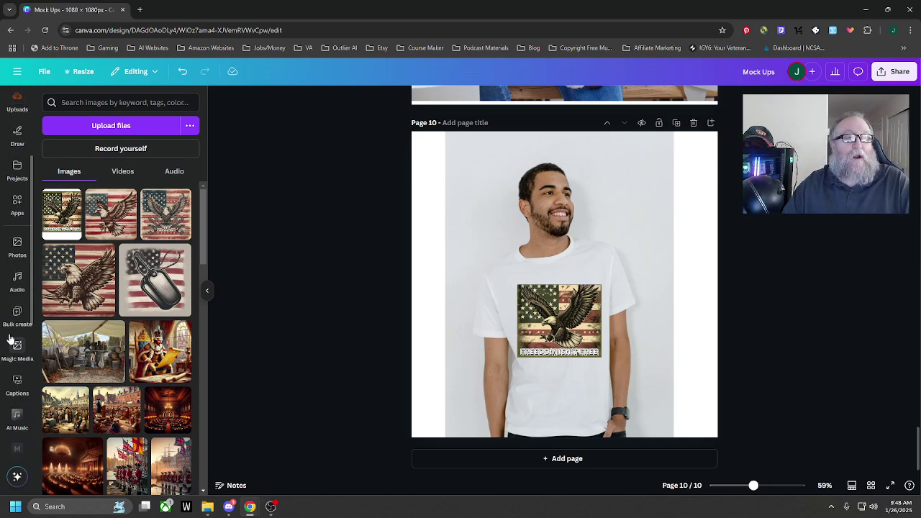
scroll(10, 328, down, 3)
click(17, 295)
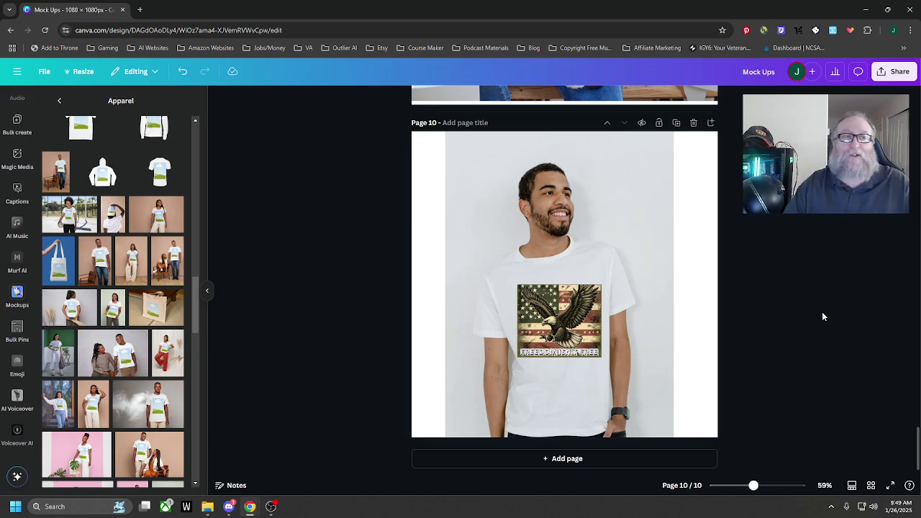
Delete page 10 with the frame-based T-shirt mockup.
scroll(824, 316, up, 3)
scroll(824, 313, up, 4)
scroll(826, 315, down, 5)
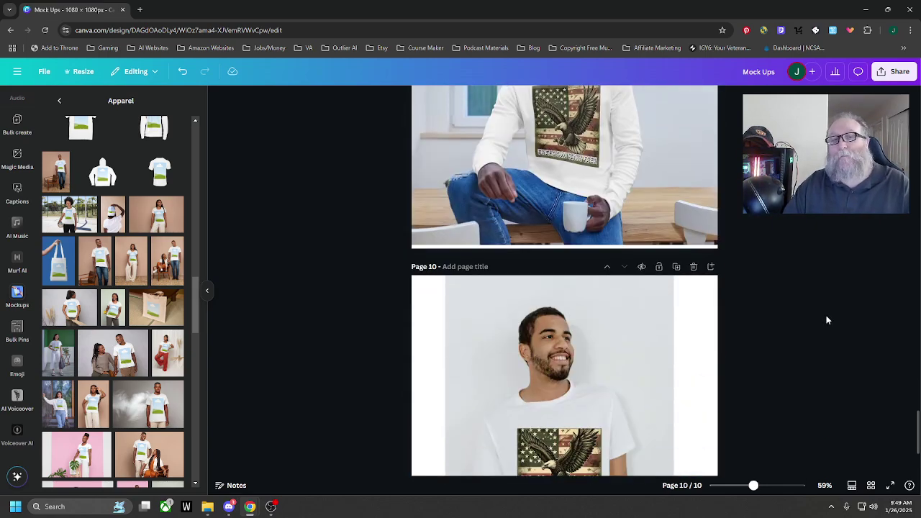
click(694, 268)
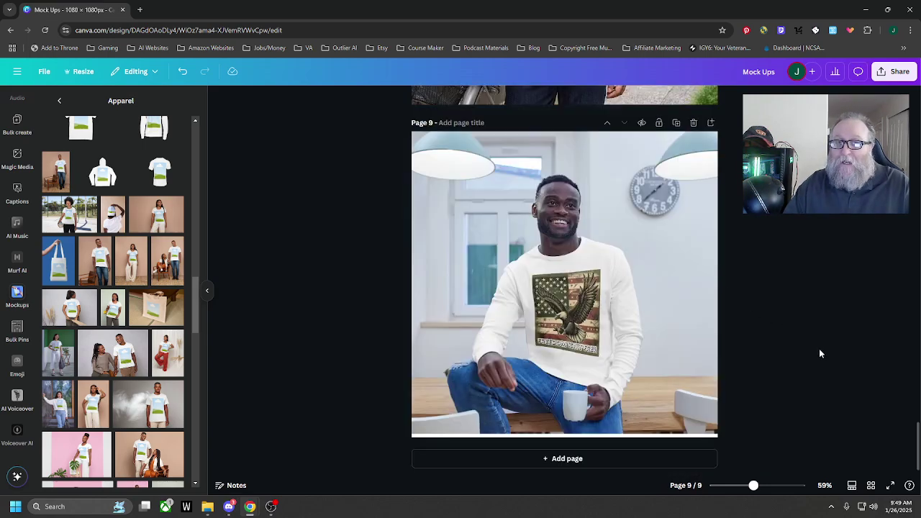